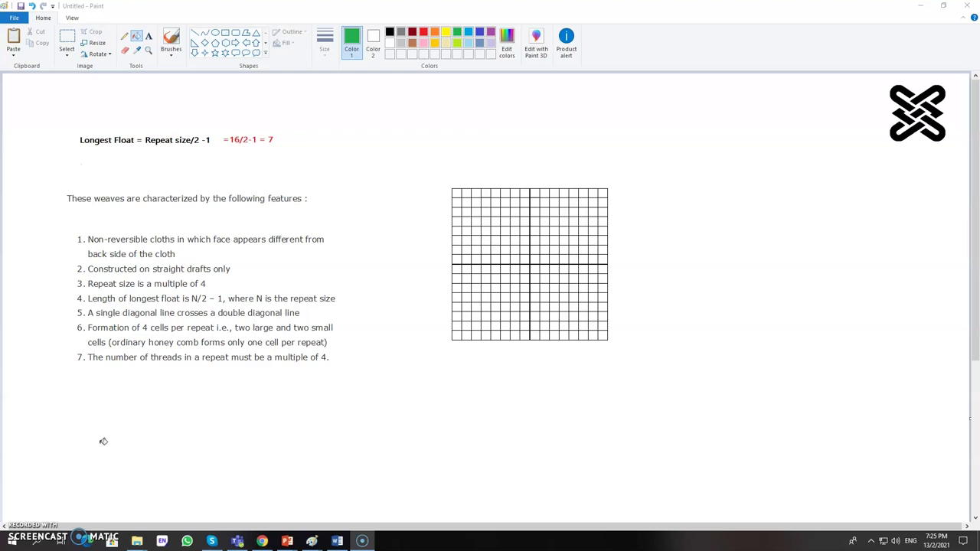
pyautogui.click(89, 451)
pyautogui.click(147, 298)
# Step: Fill a single green diagonal of cells across the 16 × 16 grid, from its bottom-left corner to its top-right corner
pyautogui.click(458, 334)
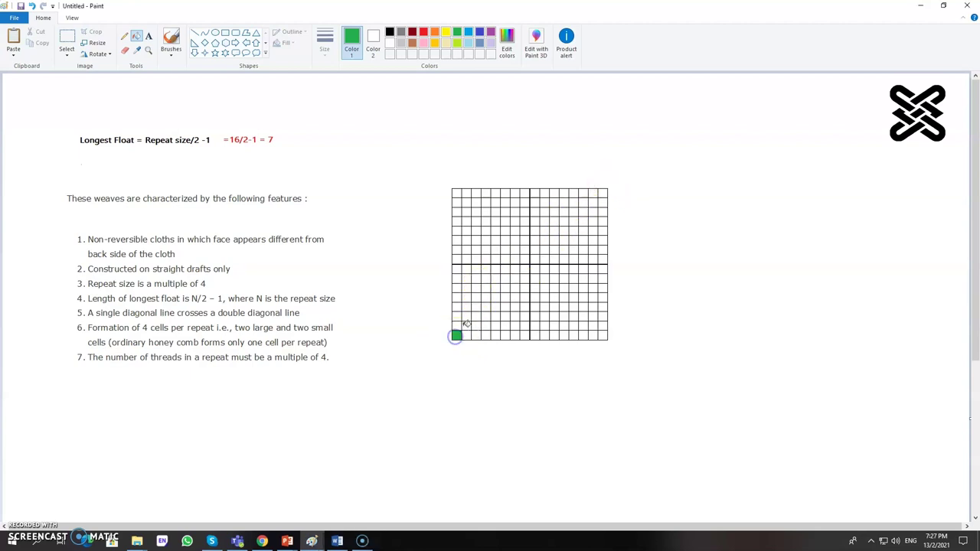
pyautogui.click(467, 326)
pyautogui.click(477, 316)
pyautogui.click(485, 307)
pyautogui.click(496, 298)
pyautogui.click(505, 288)
pyautogui.click(515, 279)
pyautogui.click(525, 269)
pyautogui.click(535, 259)
pyautogui.click(544, 250)
pyautogui.click(554, 241)
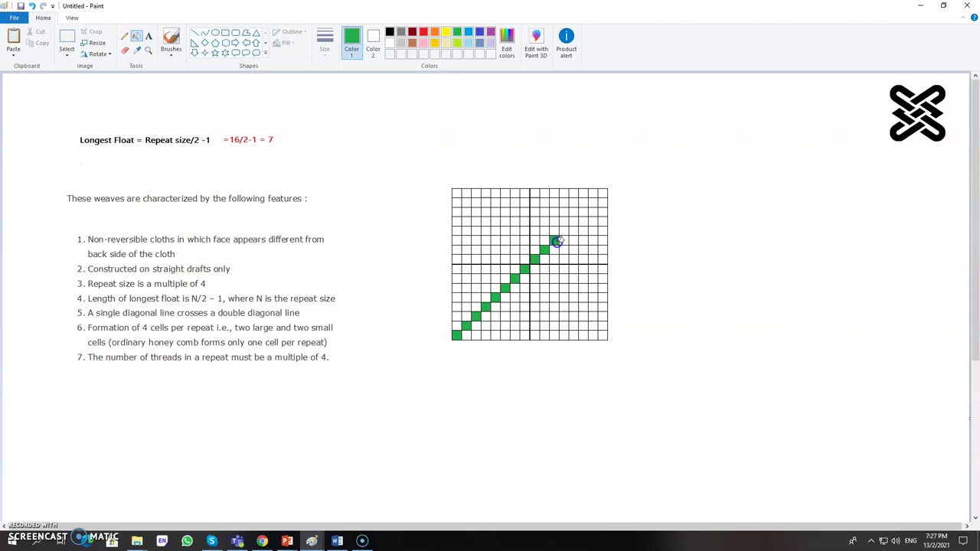
pyautogui.click(564, 231)
pyautogui.click(573, 222)
pyautogui.click(583, 212)
pyautogui.click(593, 203)
pyautogui.click(603, 194)
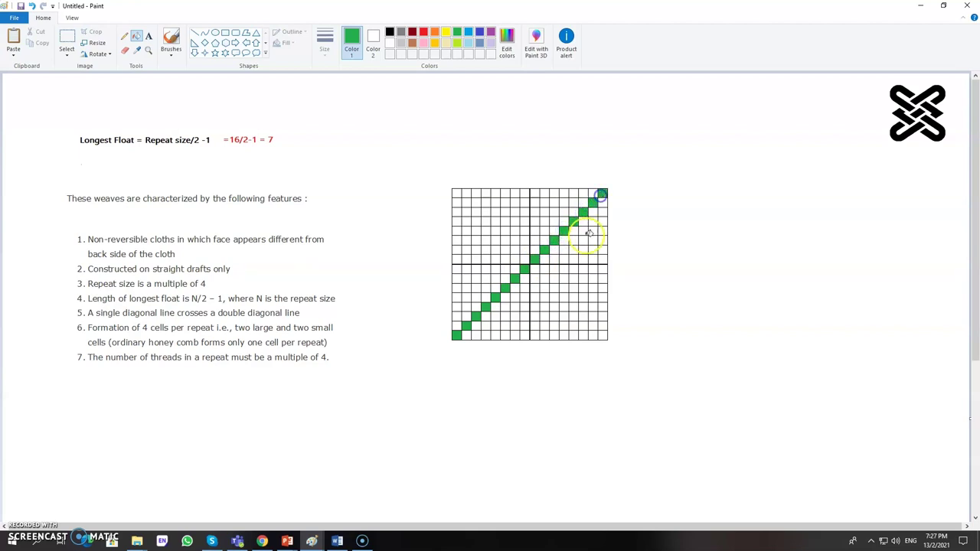
# Step: Fill a descending green diagonal from the top row's second cell to the last column's second cell from the bottom, crossing the first diagonal
pyautogui.click(467, 193)
pyautogui.click(476, 202)
pyautogui.click(486, 214)
pyautogui.click(495, 222)
pyautogui.click(505, 231)
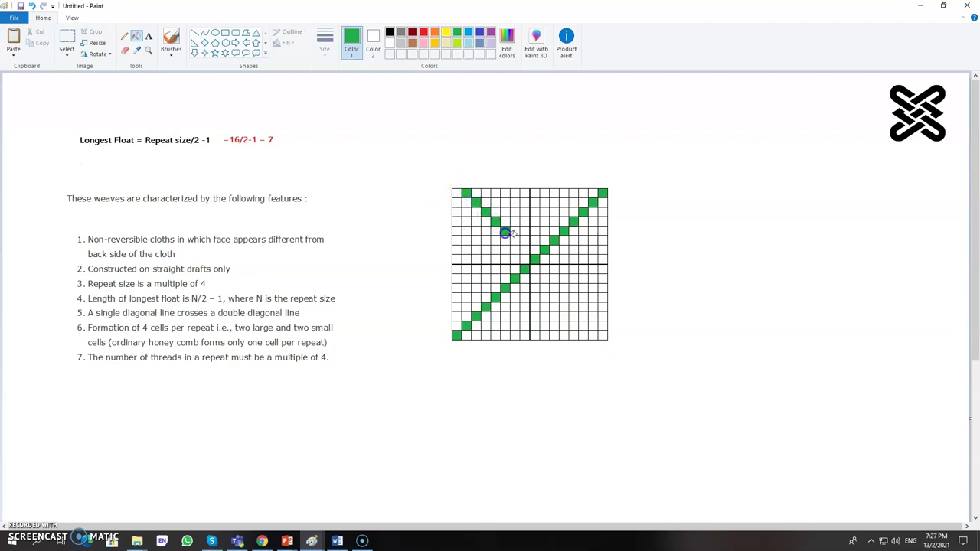
pyautogui.click(515, 240)
pyautogui.click(524, 250)
pyautogui.click(544, 269)
pyautogui.click(553, 279)
pyautogui.click(564, 288)
pyautogui.click(575, 299)
pyautogui.click(584, 308)
pyautogui.click(592, 316)
pyautogui.click(602, 326)
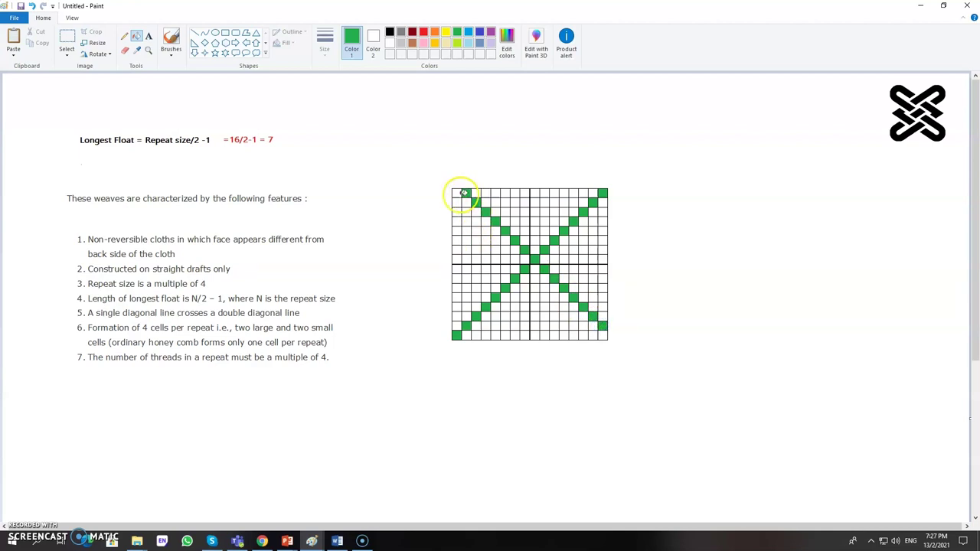
# Step: Fill a second, parallel descending green diagonal from the first column's second cell from the top to the bottom row's 15th cell
pyautogui.click(457, 203)
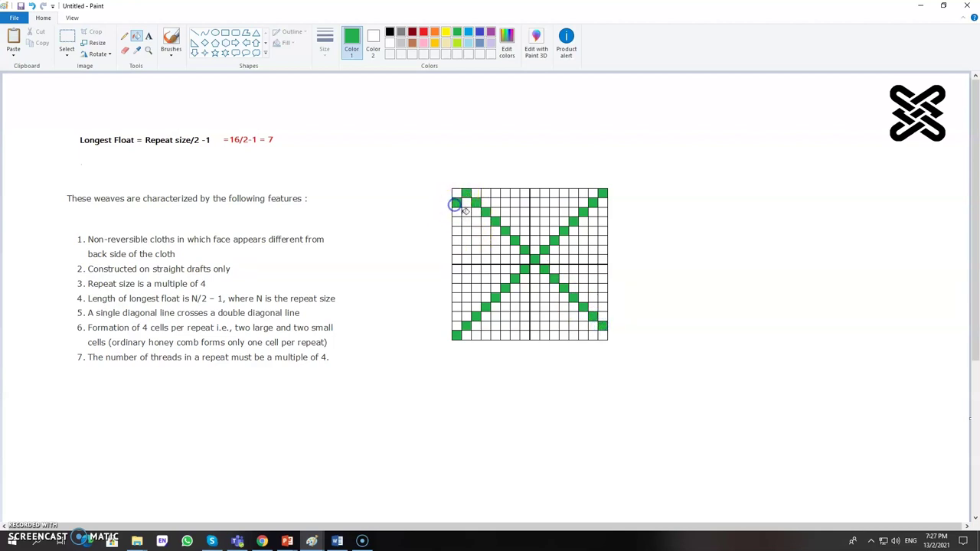
pyautogui.click(466, 212)
pyautogui.click(475, 222)
pyautogui.click(485, 231)
pyautogui.click(496, 240)
pyautogui.click(504, 249)
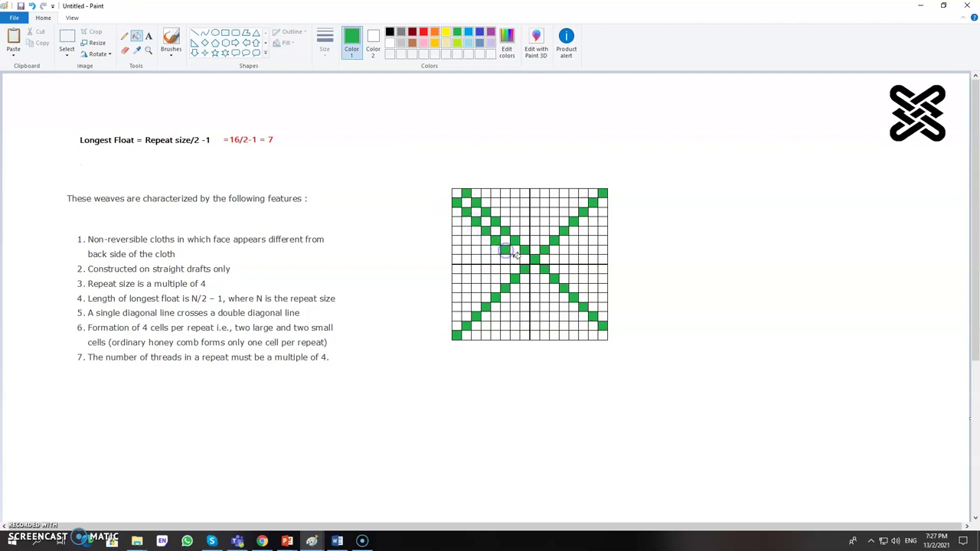
pyautogui.click(514, 259)
pyautogui.click(534, 278)
pyautogui.click(544, 288)
pyautogui.click(553, 297)
pyautogui.click(563, 307)
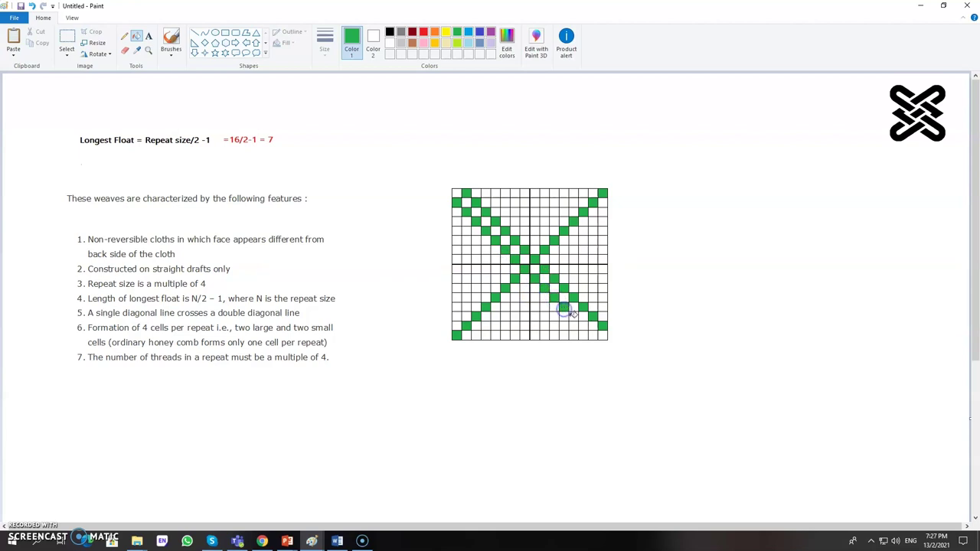
pyautogui.click(573, 317)
pyautogui.click(583, 326)
pyautogui.click(592, 335)
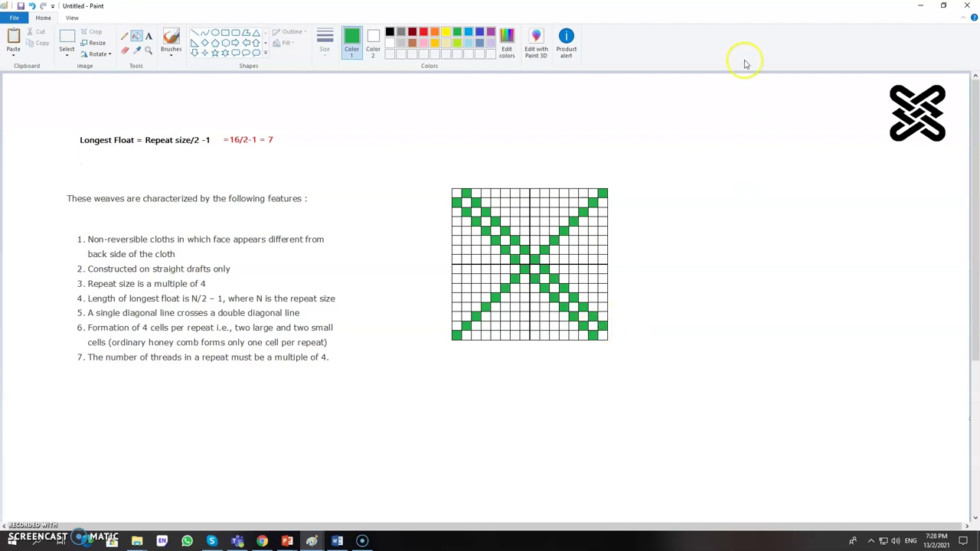
# Step: Mark red cells at column 1 row 8, column 9 row 16, column 16 row 9 and column 8 row 1, counting from the top-left
pyautogui.click(423, 32)
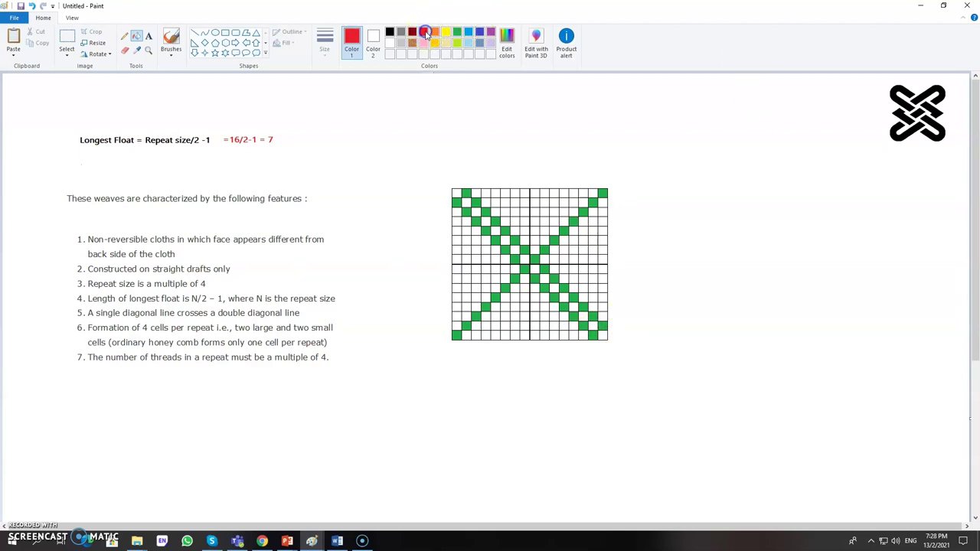
pyautogui.click(456, 260)
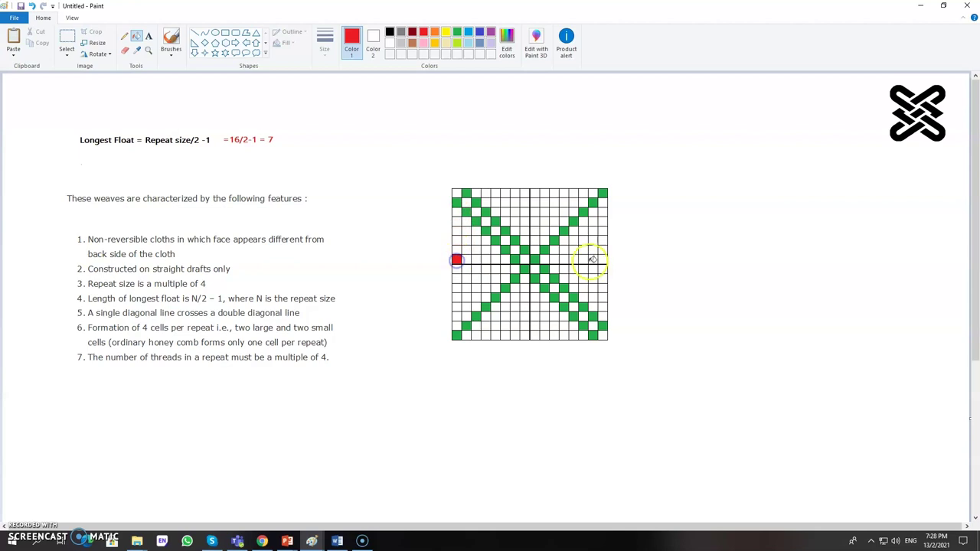
pyautogui.click(535, 335)
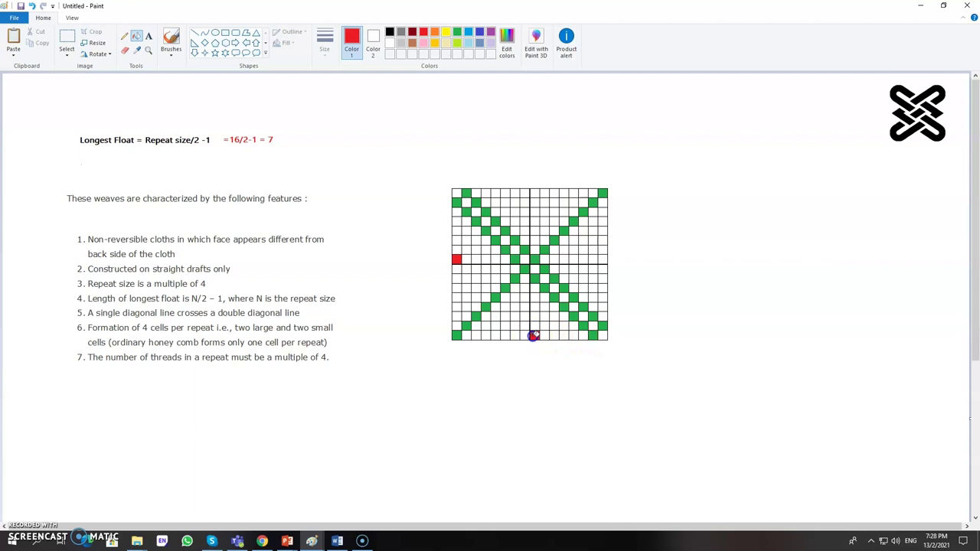
pyautogui.click(603, 270)
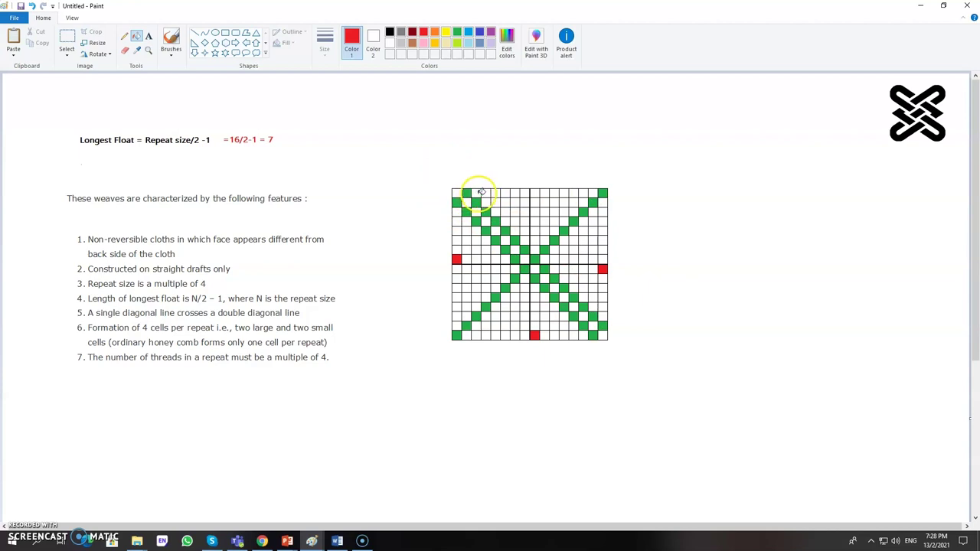
pyautogui.click(524, 193)
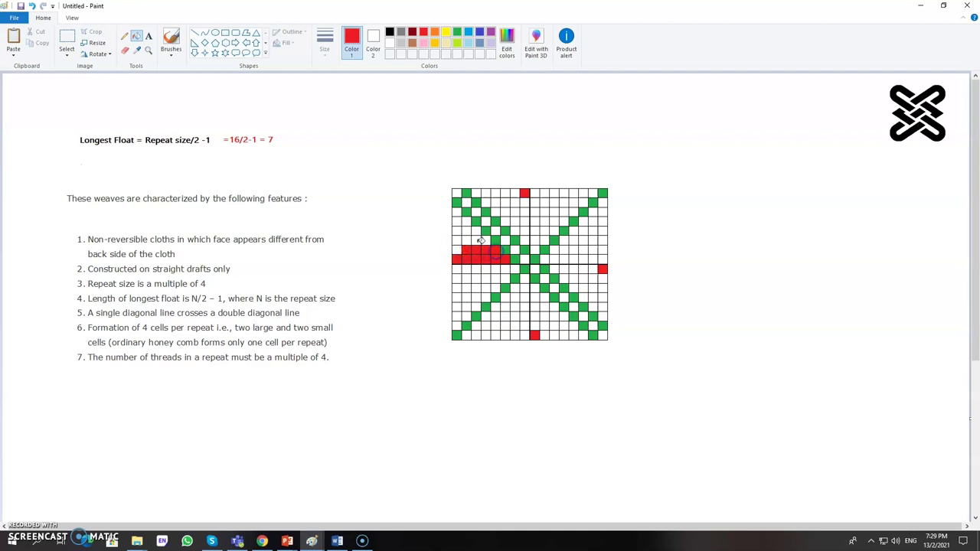
# Step: Fill the cells of the grid's left compartment red as a diamond with its longest row ending at the marked left-edge cell
pyautogui.click(486, 239)
pyautogui.click(466, 269)
pyautogui.click(504, 269)
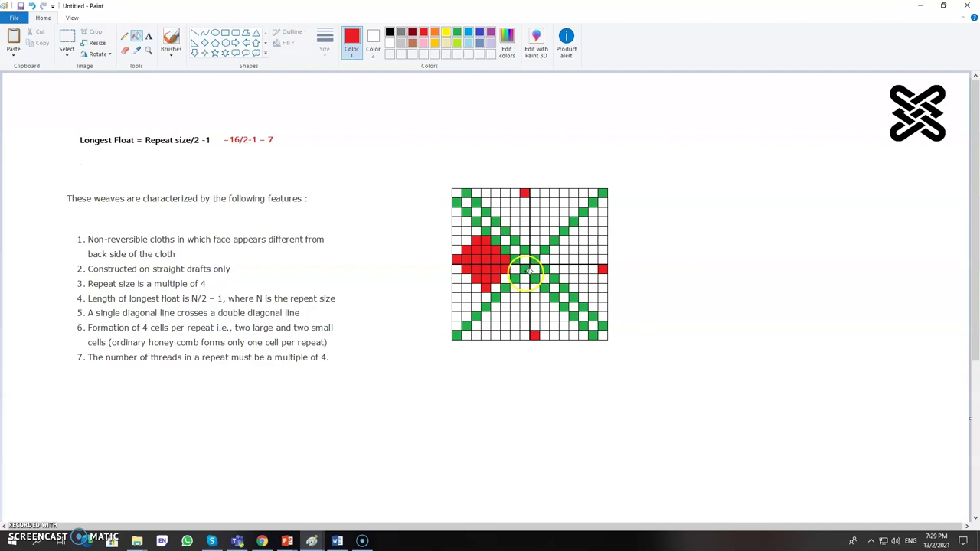
pyautogui.click(455, 259)
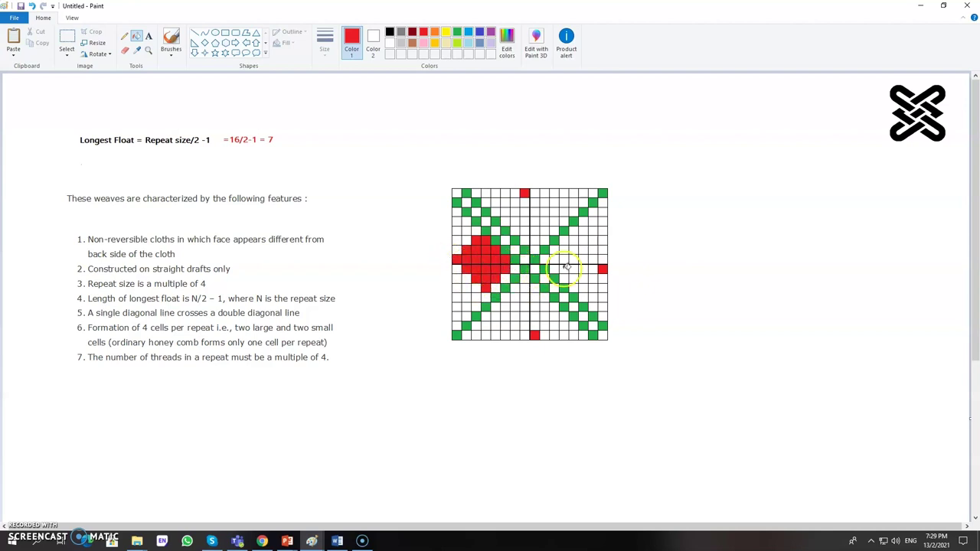
# Step: Fill the cells of the grid's right compartment red as a diamond with its longest row ending at the marked right-edge cell
pyautogui.click(591, 269)
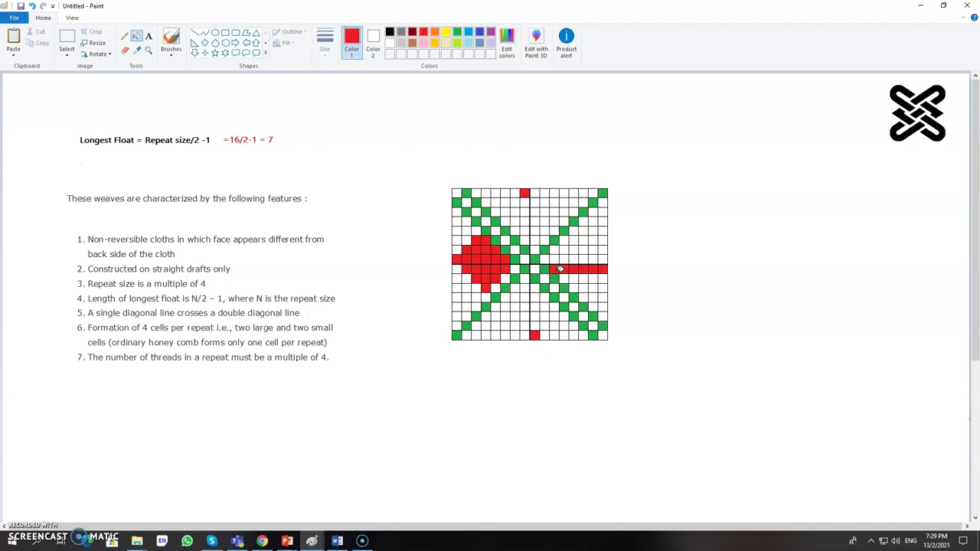
pyautogui.click(557, 261)
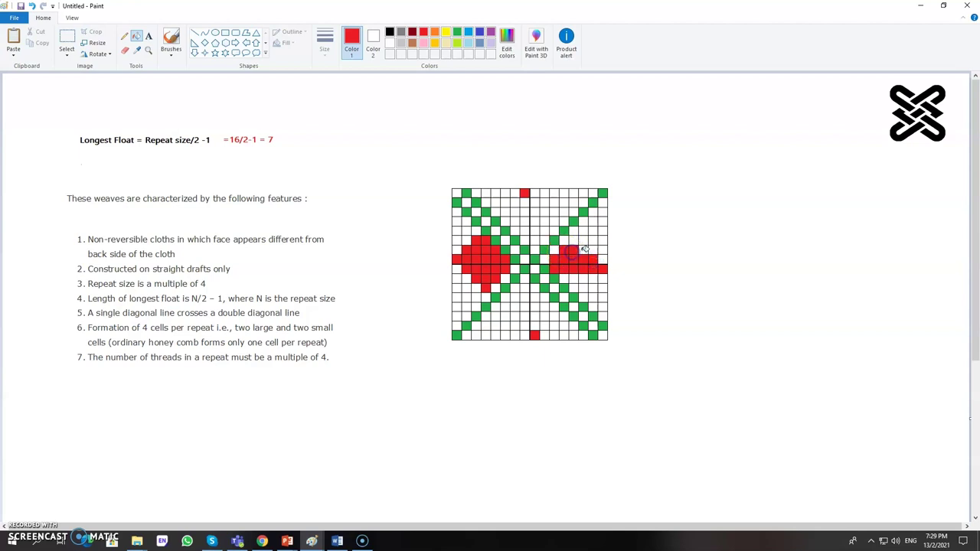
pyautogui.click(579, 242)
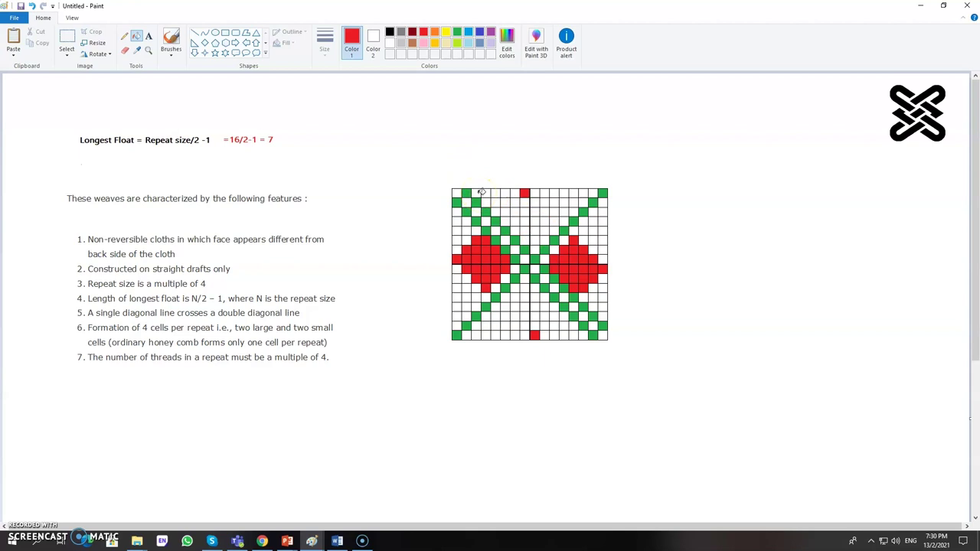
# Step: Fill a red inverted triangle in the grid's top-left part, spanning columns 3–8 in the top row and narrowing to two cells in row 3
pyautogui.click(518, 193)
pyautogui.click(514, 202)
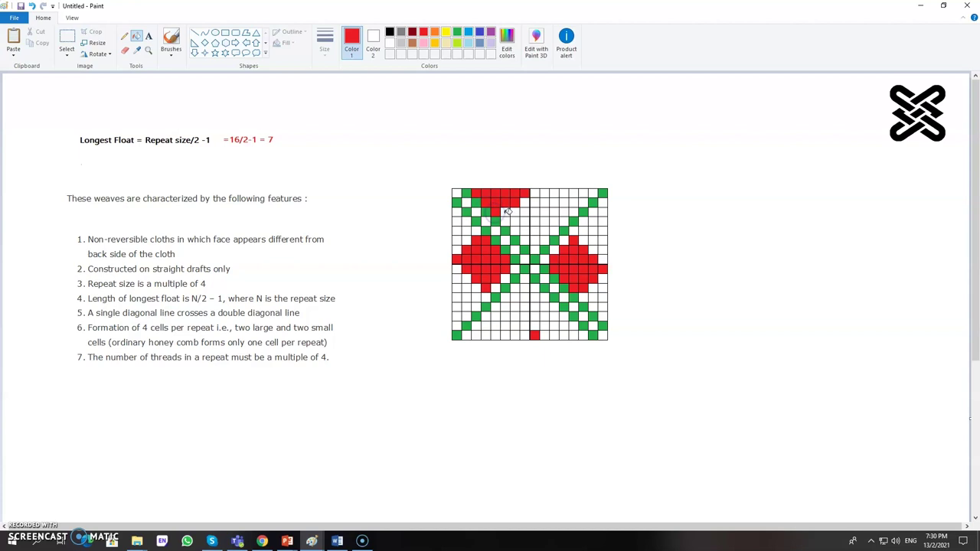
pyautogui.click(580, 214)
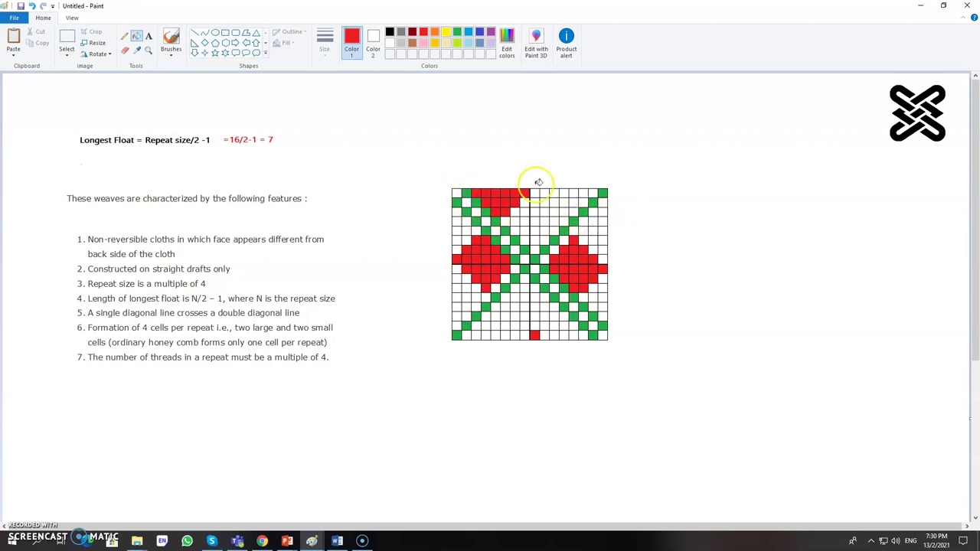
# Step: Fill a red triangle in the grid's bottom-right part, spanning columns 9–14 in the bottom row and narrowing to two cells two rows up
pyautogui.click(544, 335)
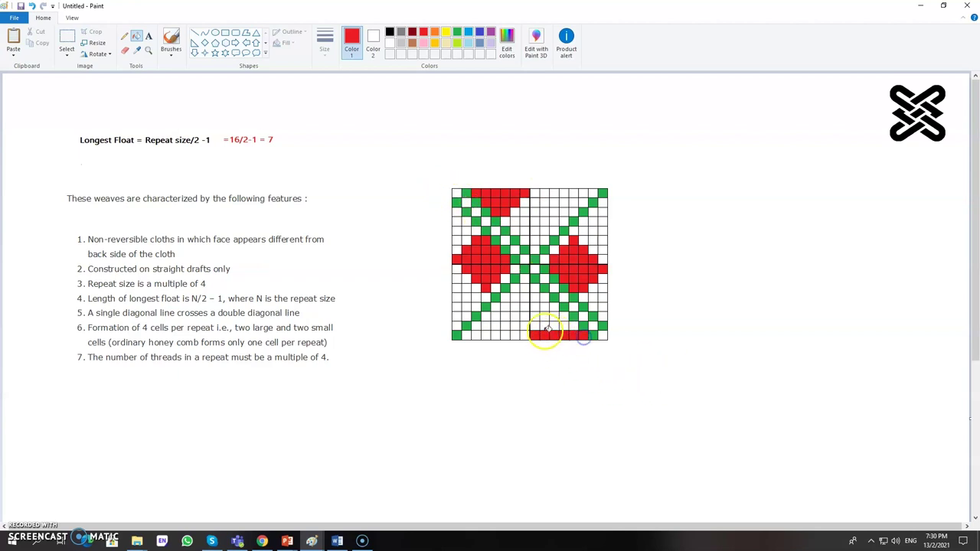
pyautogui.click(545, 327)
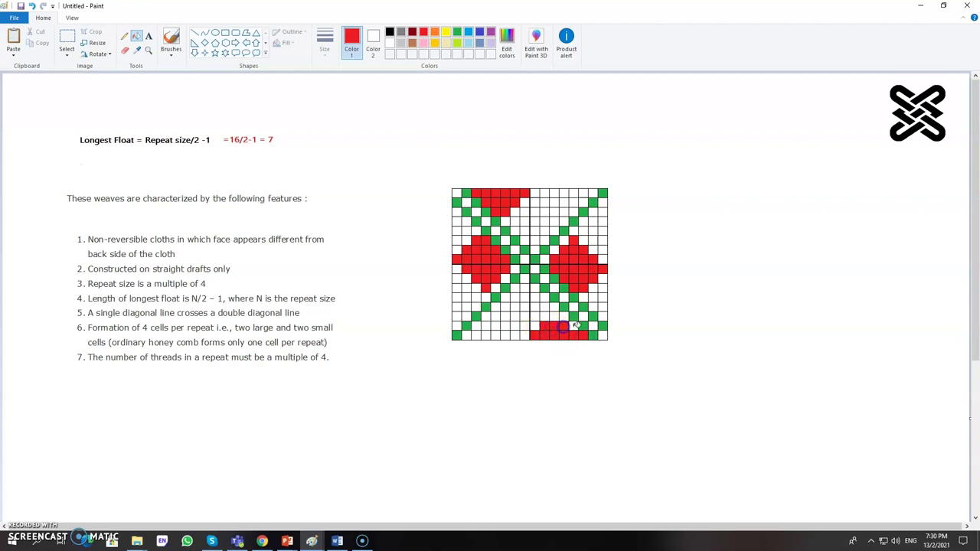
pyautogui.click(553, 319)
pyautogui.click(564, 316)
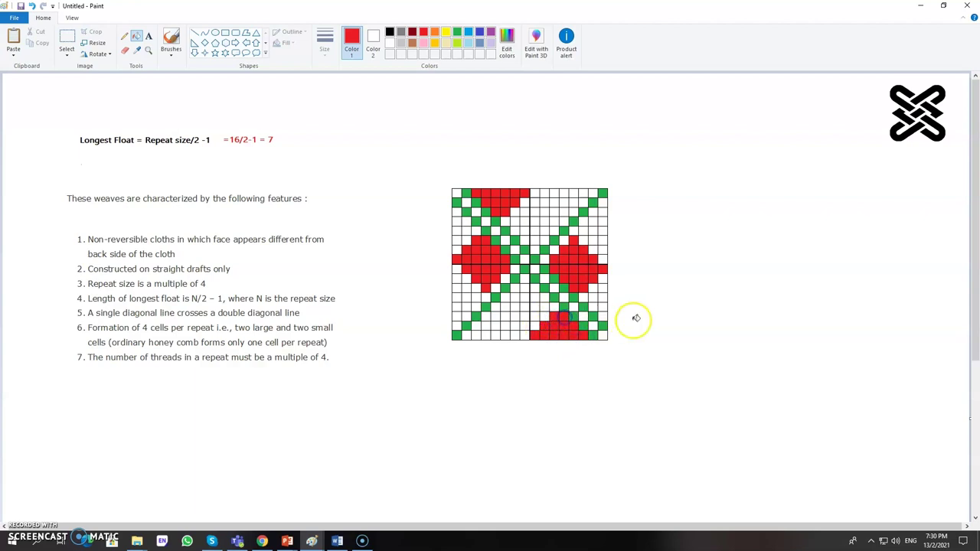
pyautogui.click(537, 335)
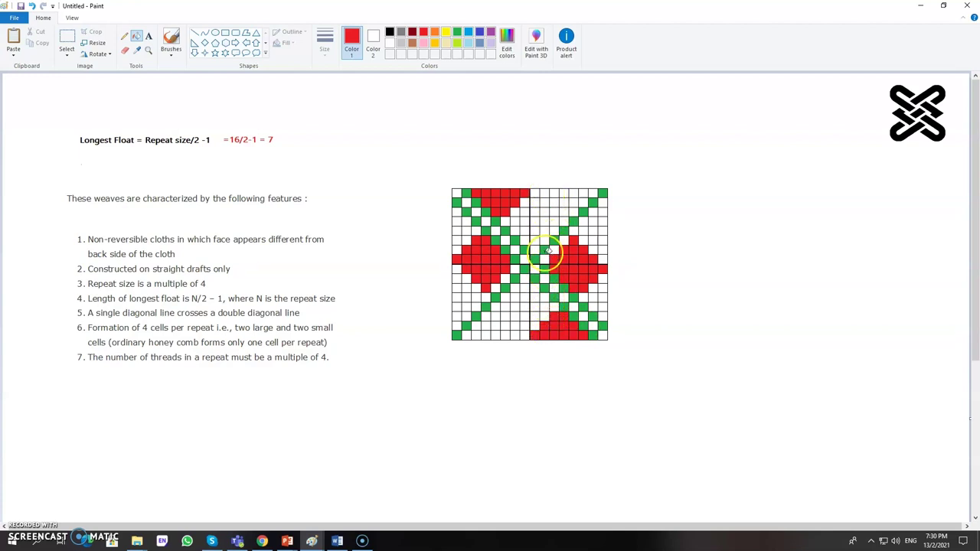
# Step: Fill a red inverted triangle in the grid's top-right part, spanning columns 10–14 in the top row and narrowing to one cell in row 3
pyautogui.click(545, 193)
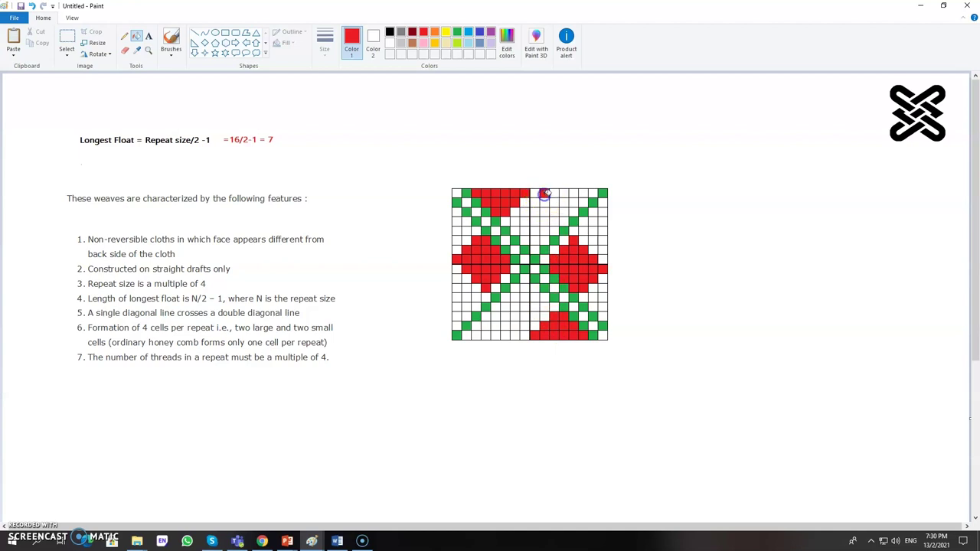
pyautogui.click(560, 323)
pyautogui.click(558, 322)
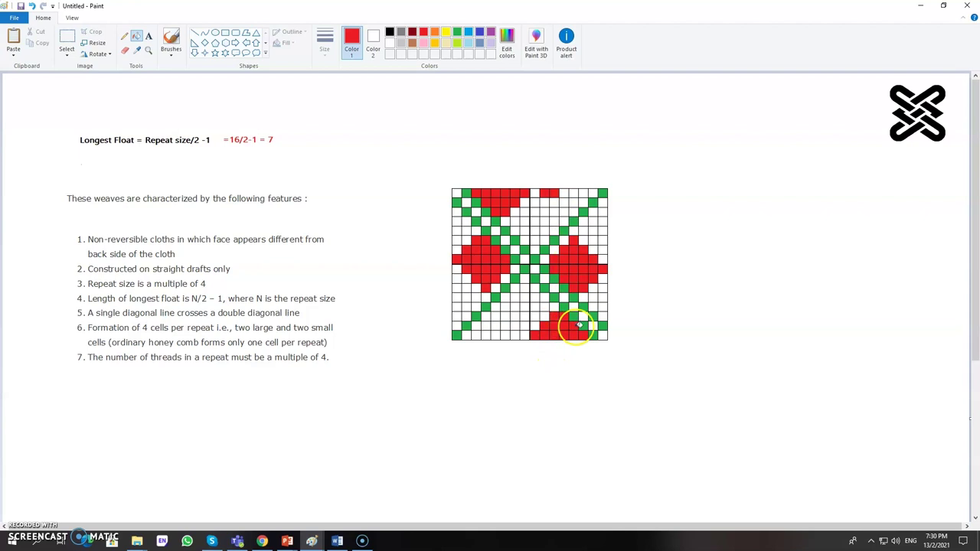
pyautogui.click(564, 193)
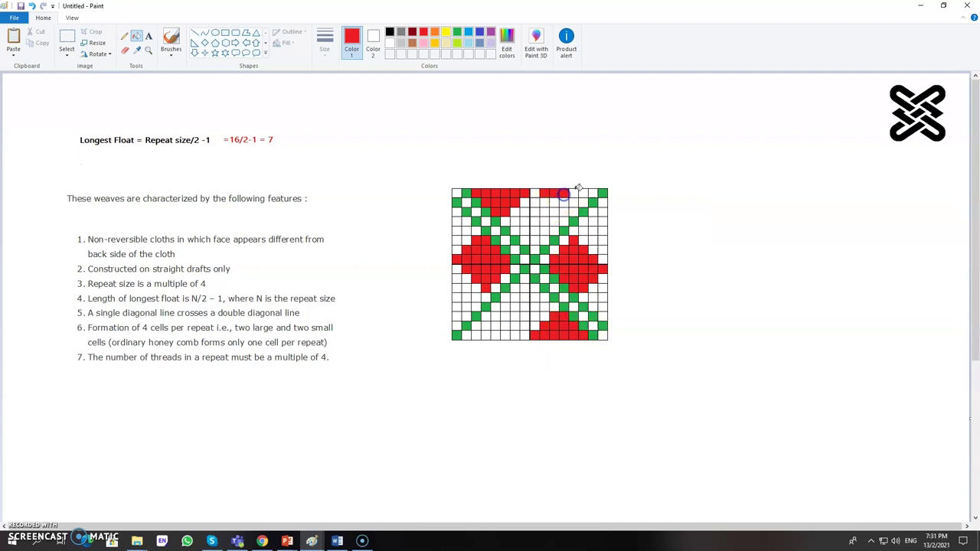
pyautogui.click(585, 193)
pyautogui.click(555, 203)
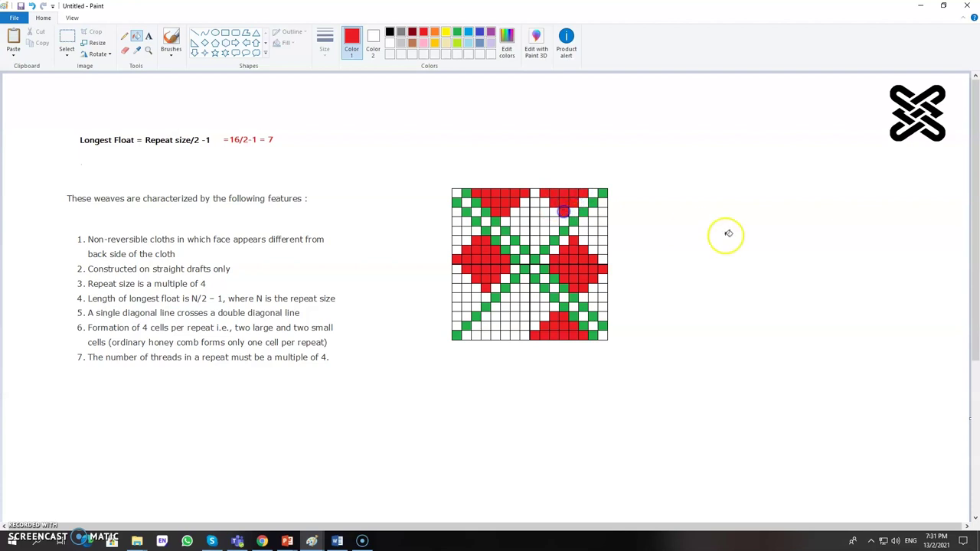
# Step: Fill a red triangle in the grid's bottom-left part, spanning columns 3–7 in the bottom row and narrowing to one cell two rows up
pyautogui.click(532, 334)
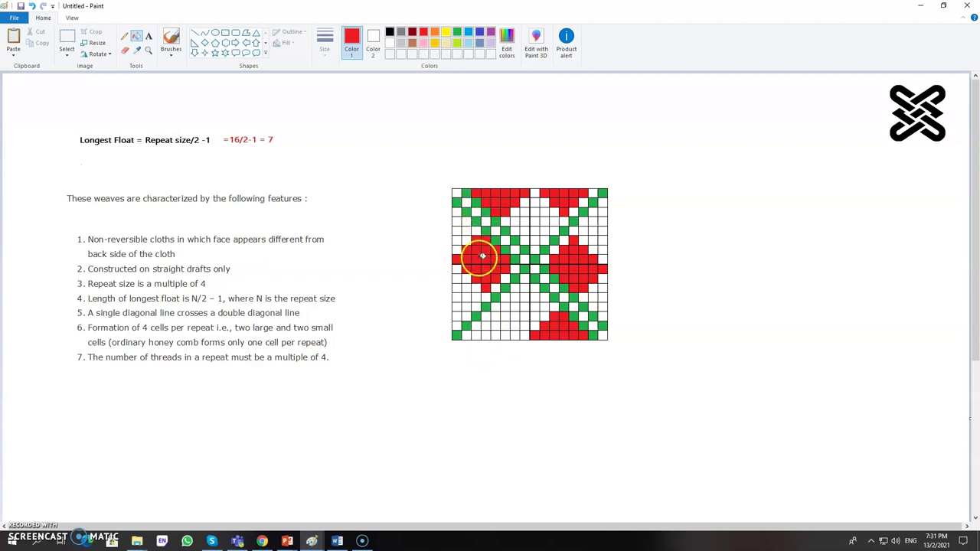
pyautogui.click(477, 335)
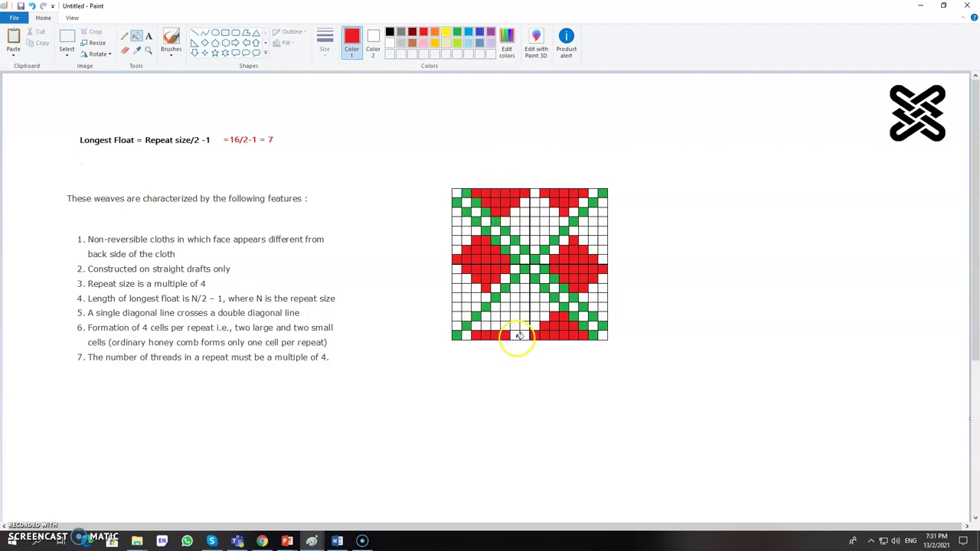
pyautogui.click(485, 327)
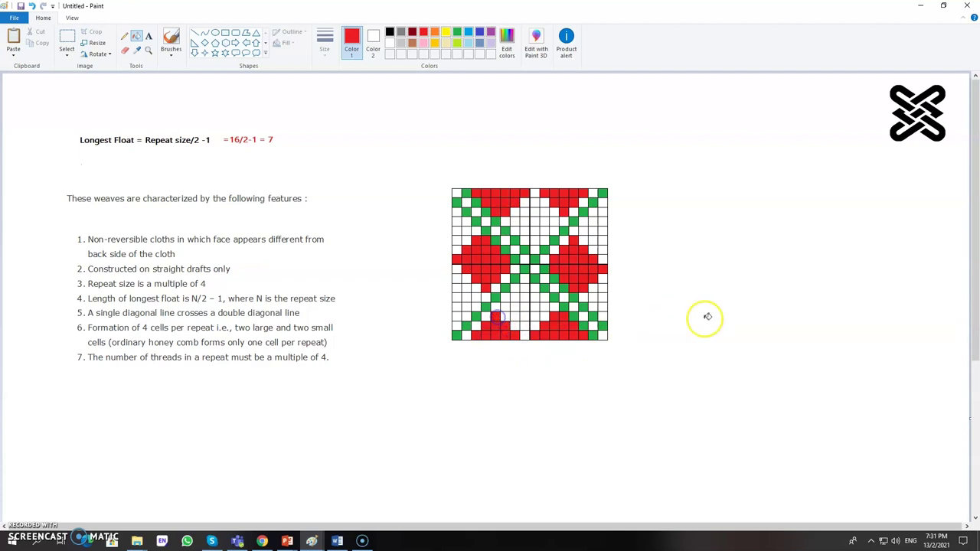
# Step: Select the whole coloured grid with a rectangular selection and move it lower on the canvas, beside the feature list
pyautogui.click(67, 39)
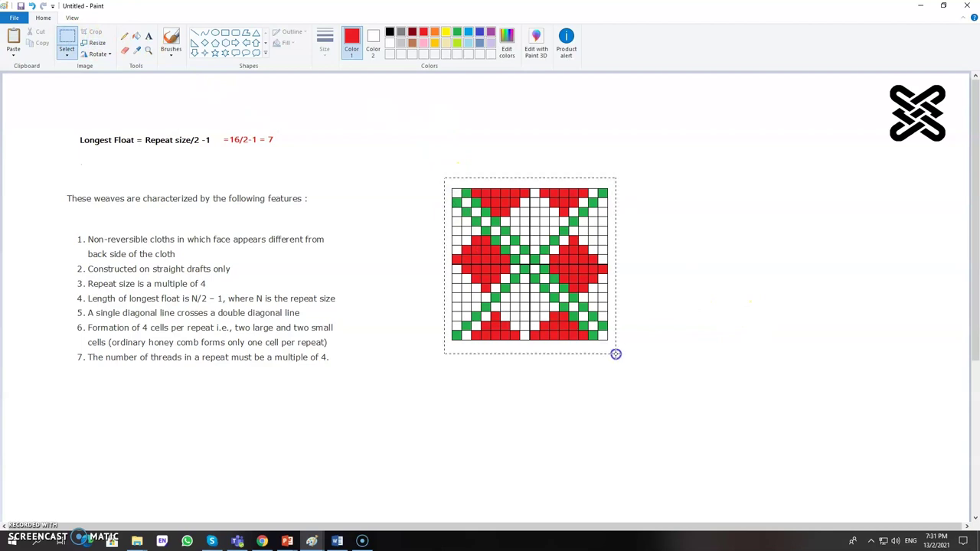
pyautogui.moveTo(574, 328); pyautogui.dragTo(583, 425)
pyautogui.click(708, 358)
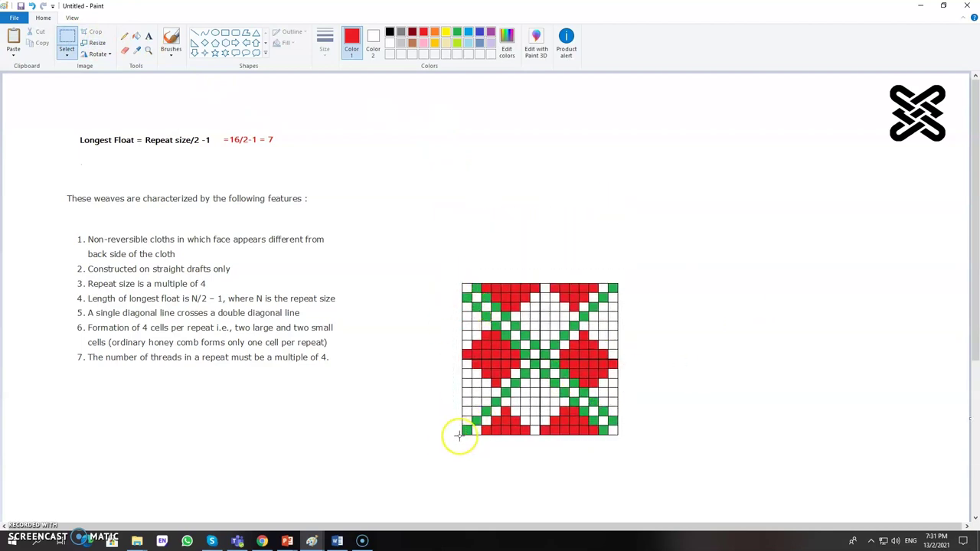
# Step: Duplicate the coloured 16 × 16 grid and place the copy directly above the original, edge to edge
pyautogui.moveTo(459, 434); pyautogui.dragTo(644, 258)
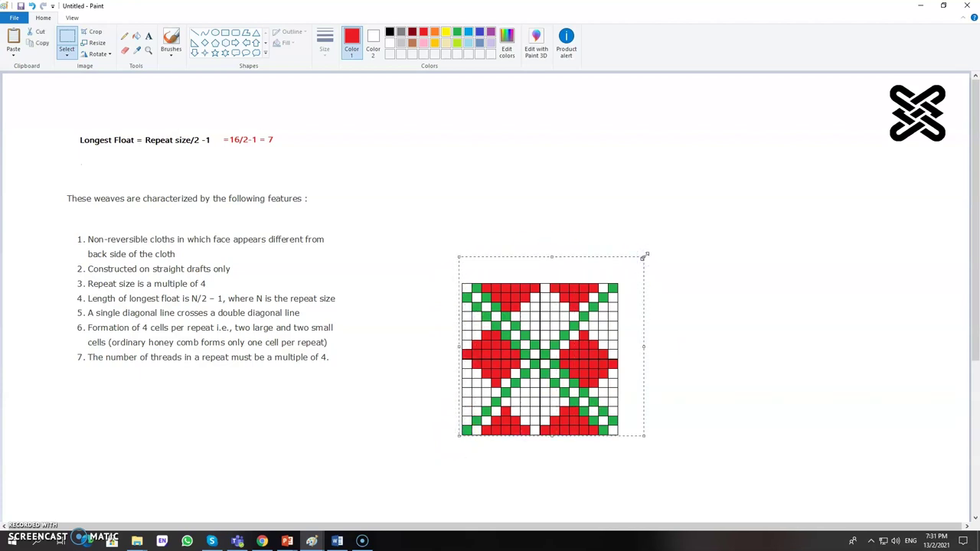
pyautogui.hotkey('ctrl', 'c')
pyautogui.hotkey('ctrl', 'v')
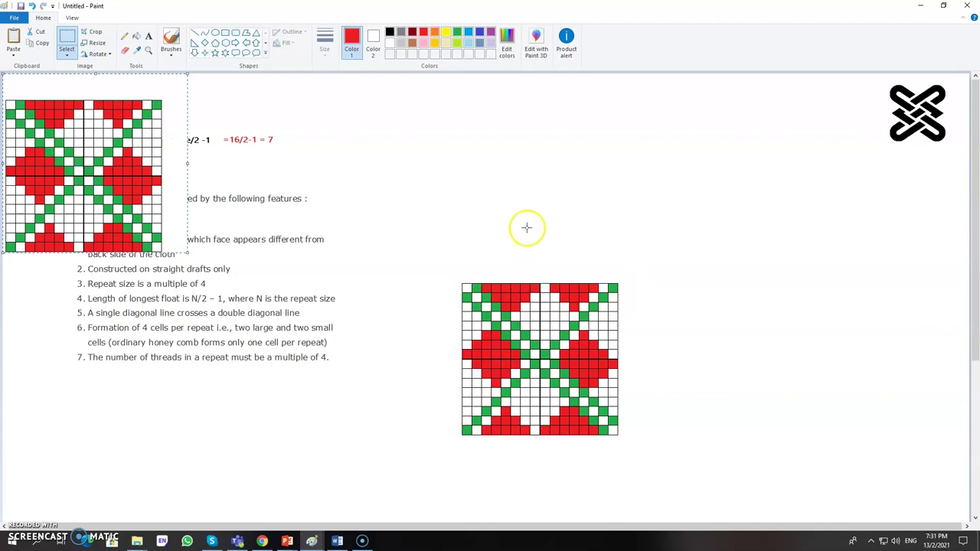
pyautogui.moveTo(97, 162); pyautogui.dragTo(552, 192)
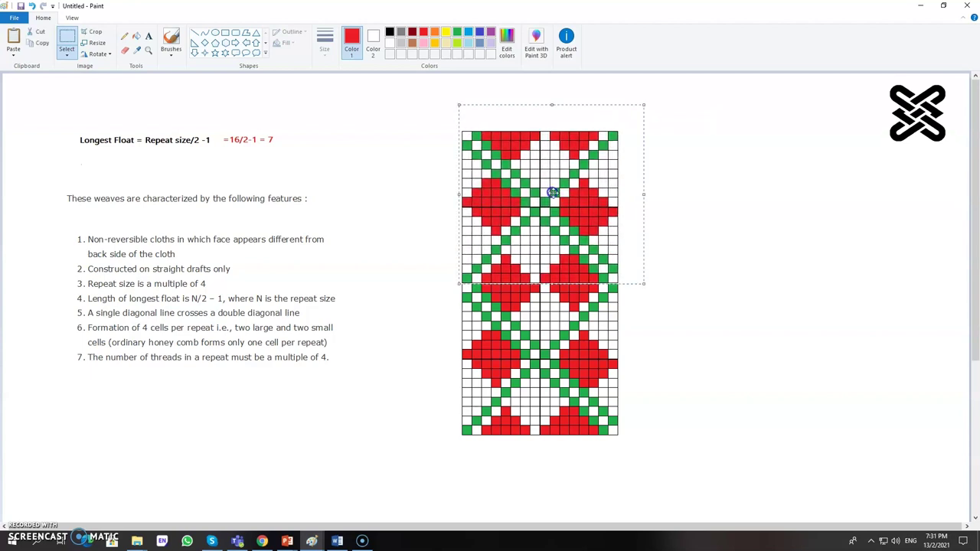
pyautogui.click(679, 328)
# Step: Duplicate the two stacked repeats together and place the copy flush against their right side, forming a two-by-two pattern
pyautogui.moveTo(461, 126); pyautogui.dragTo(834, 414)
pyautogui.moveTo(801, 448); pyautogui.dragTo(800, 445)
pyautogui.hotkey('ctrl', 'c')
pyautogui.hotkey('ctrl', 'v')
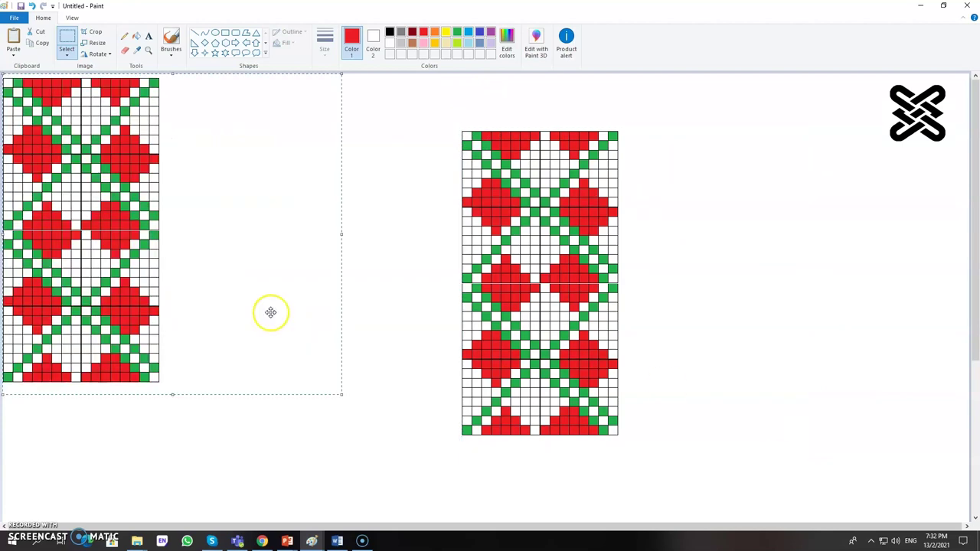
pyautogui.moveTo(271, 313); pyautogui.dragTo(897, 360)
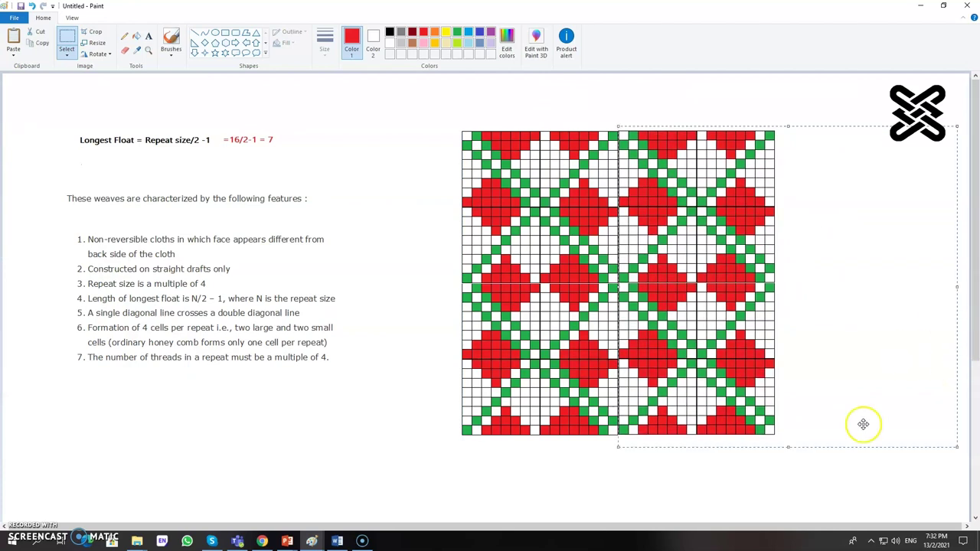
pyautogui.click(791, 489)
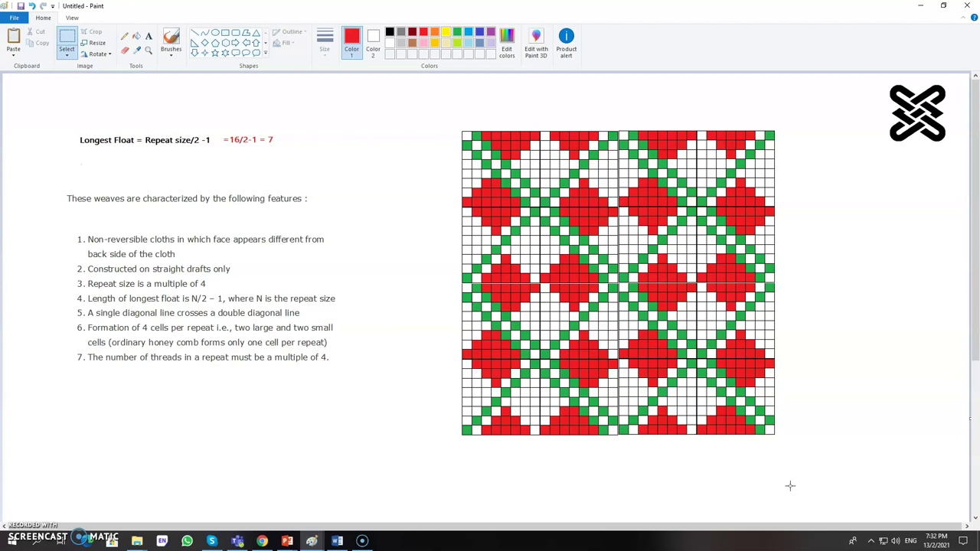
pyautogui.click(784, 477)
pyautogui.click(406, 452)
pyautogui.click(362, 541)
pyautogui.click(362, 541)
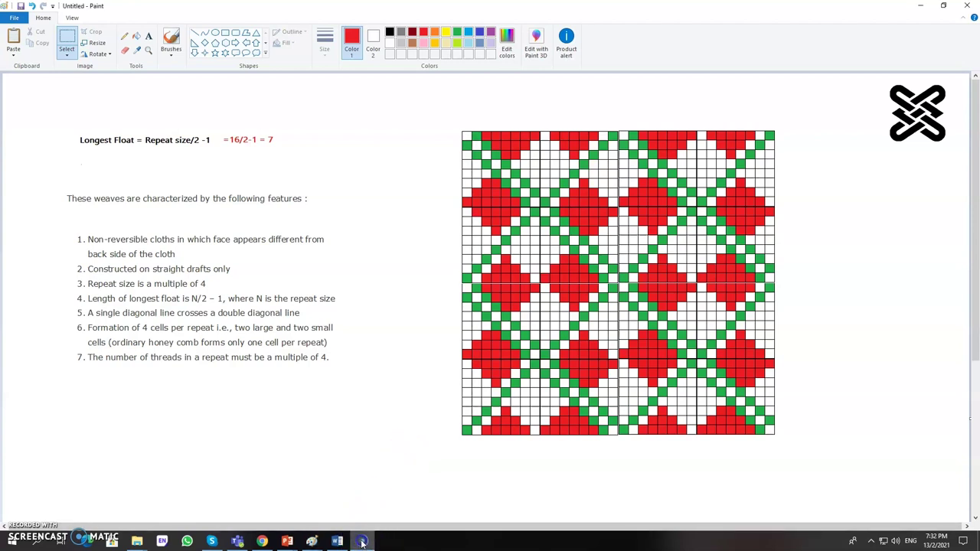